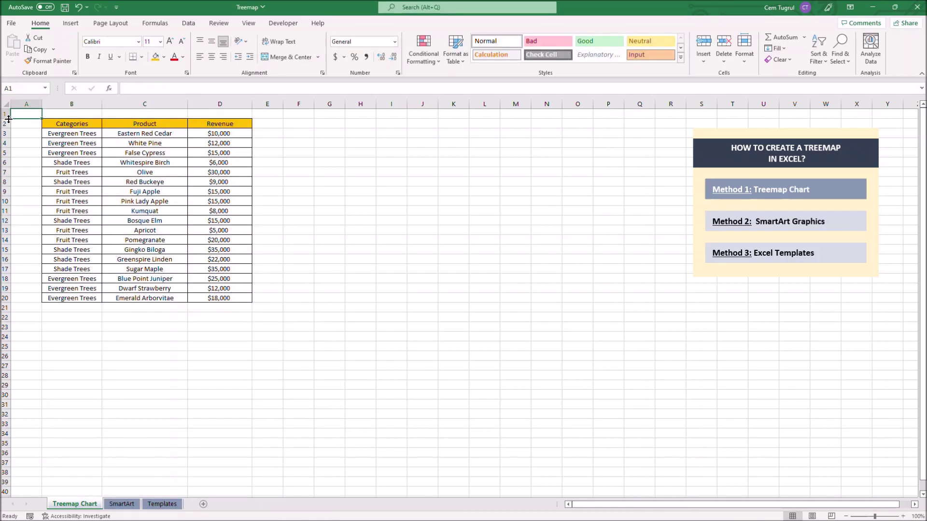
Insert a treemap chart of the product revenue and drag its corners to stretch it across the empty columns.
click(69, 23)
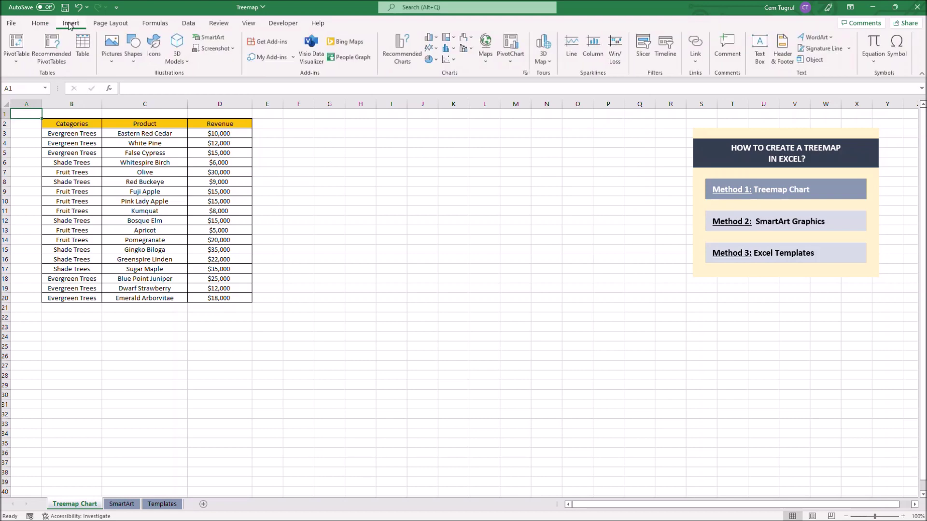
click(448, 41)
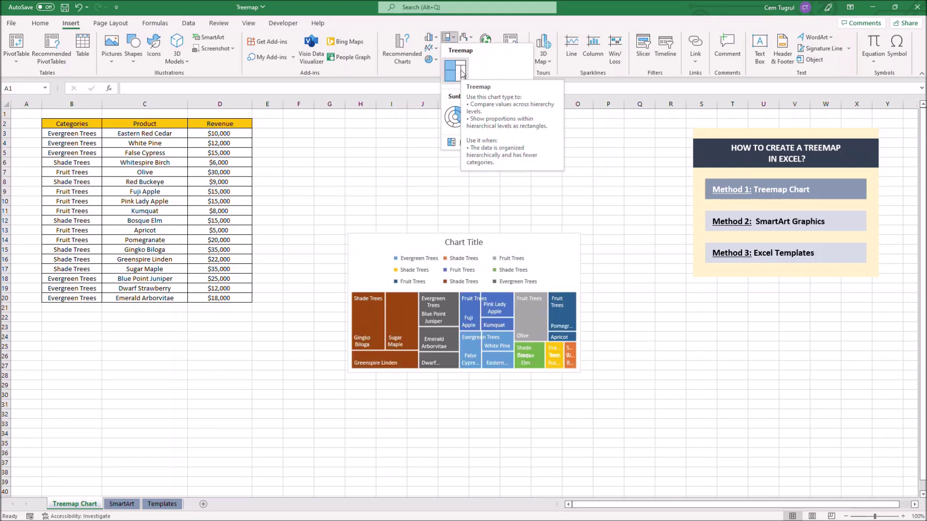
click(460, 74)
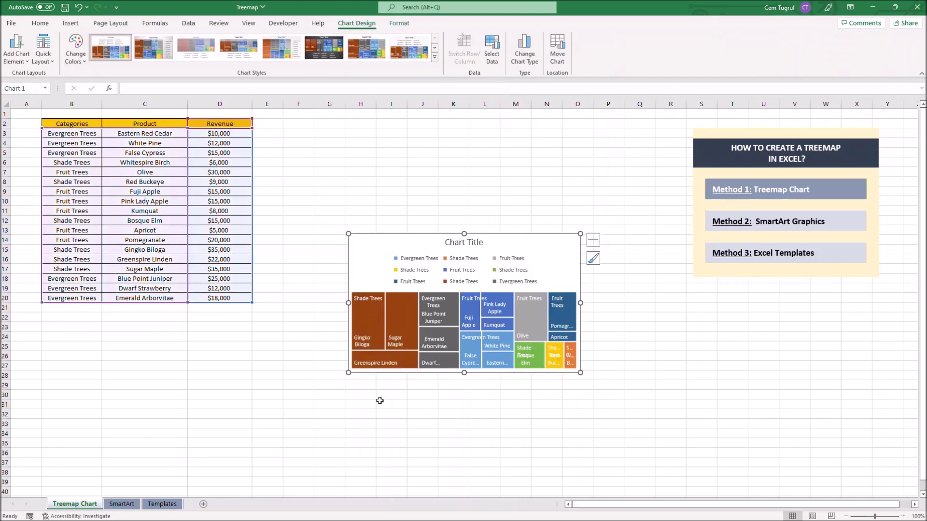
drag(349, 234, 287, 122)
drag(585, 352, 683, 430)
drag(286, 432, 259, 462)
Deselect the chart and select the Categories column.
click(27, 115)
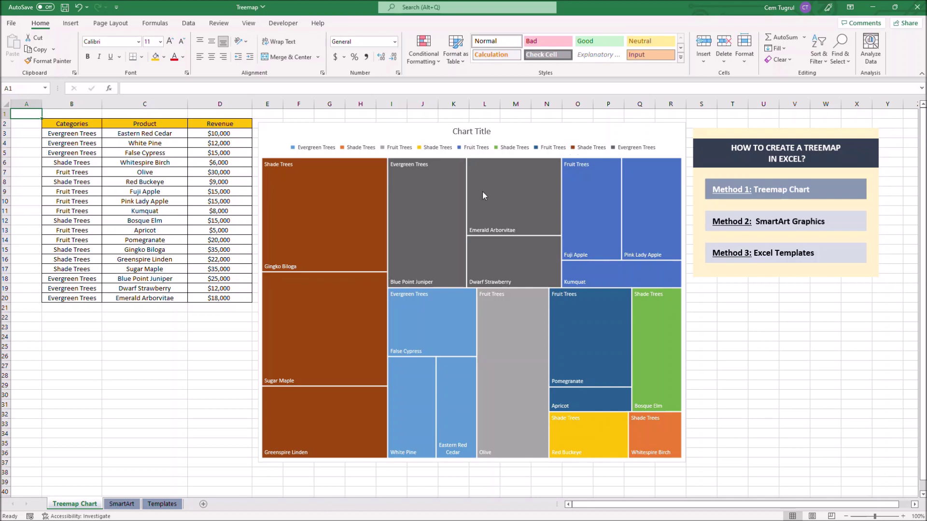
mouse_move(378, 216)
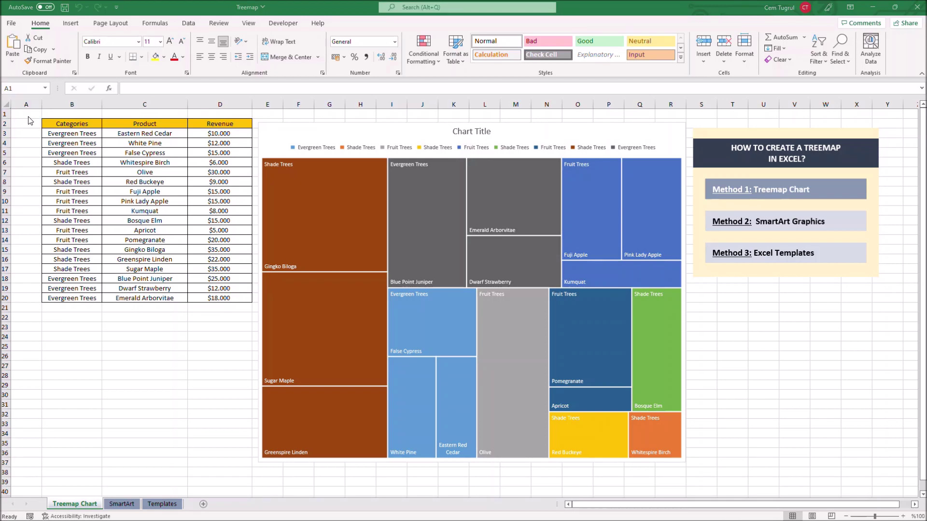
click(86, 105)
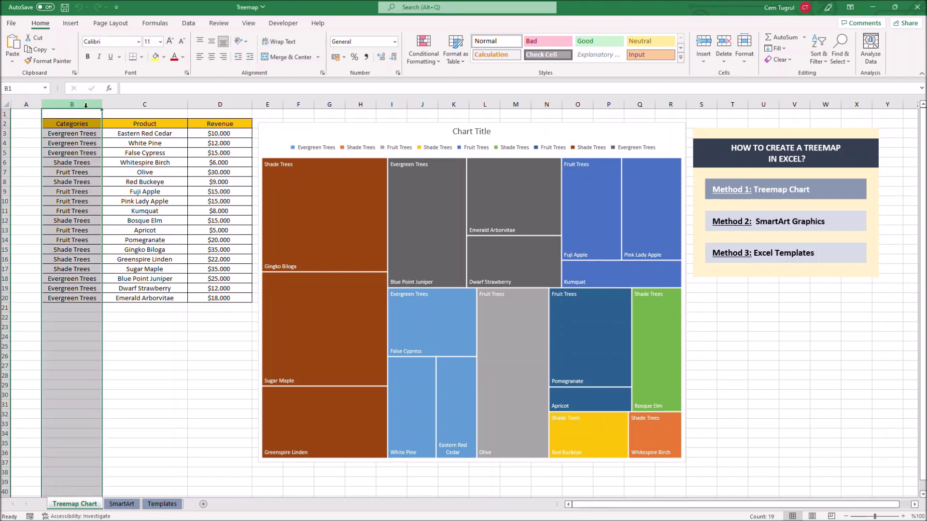
Sort the table A to Z by Categories, expanding the sort to the whole table.
click(817, 54)
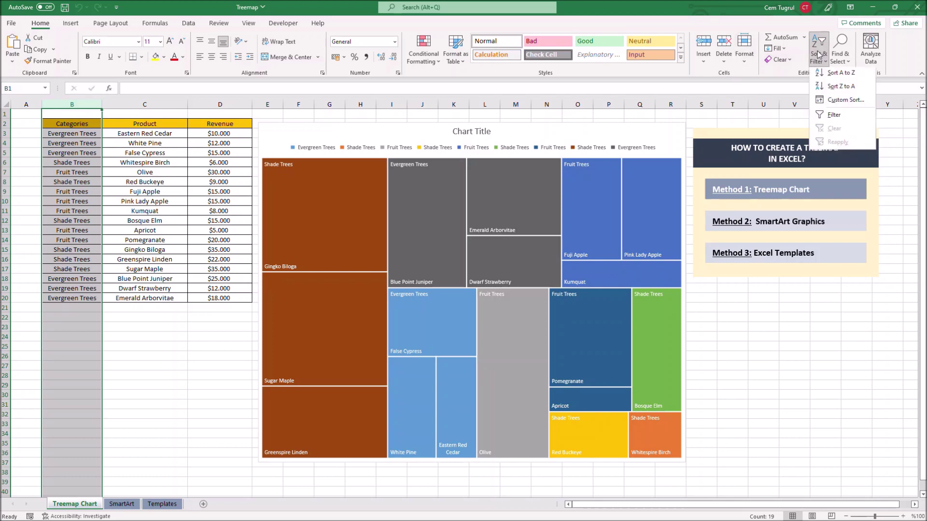
click(834, 75)
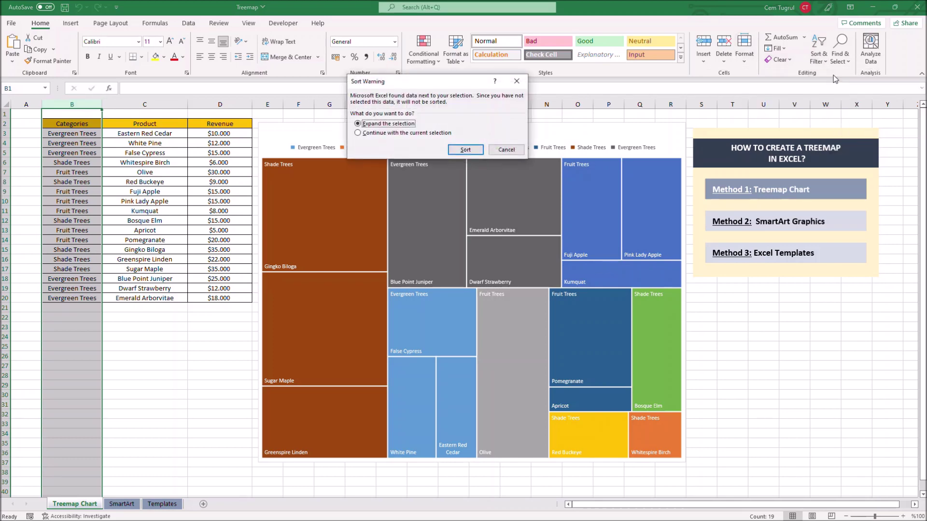
click(480, 149)
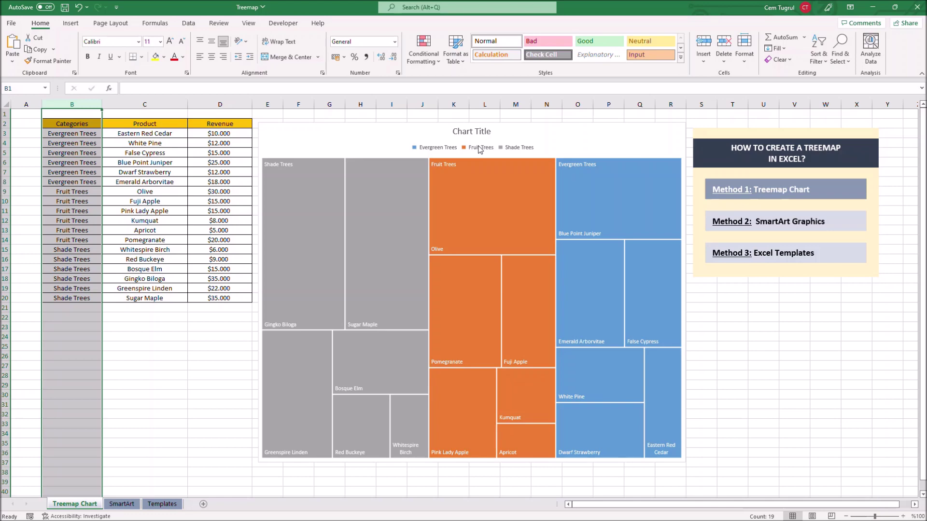
Apply chart Style 4 to the treemap for category banners and a bottom legend.
click(32, 115)
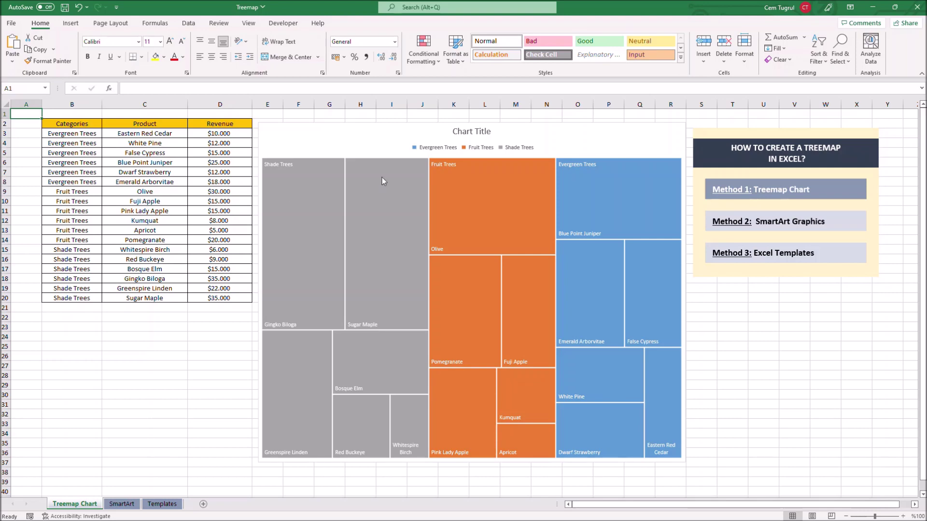
click(382, 148)
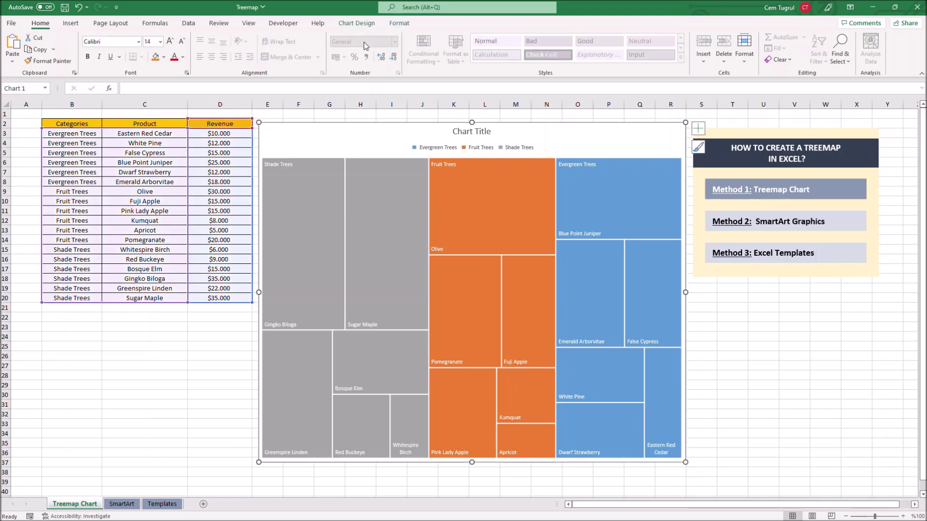
click(357, 24)
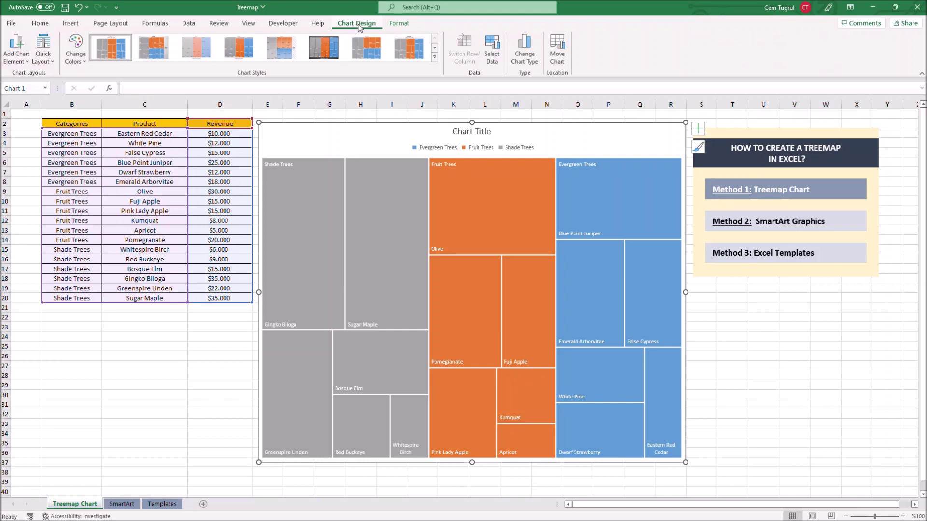
click(243, 50)
click(25, 119)
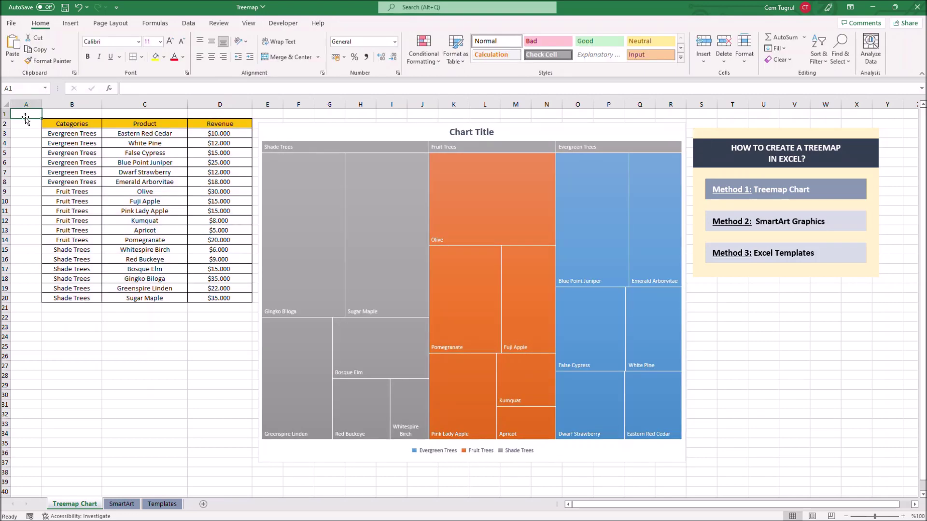
Switch the treemap to Colorful Palette 3: green Shade, yellow Fruit, orange Evergreen Trees.
click(558, 136)
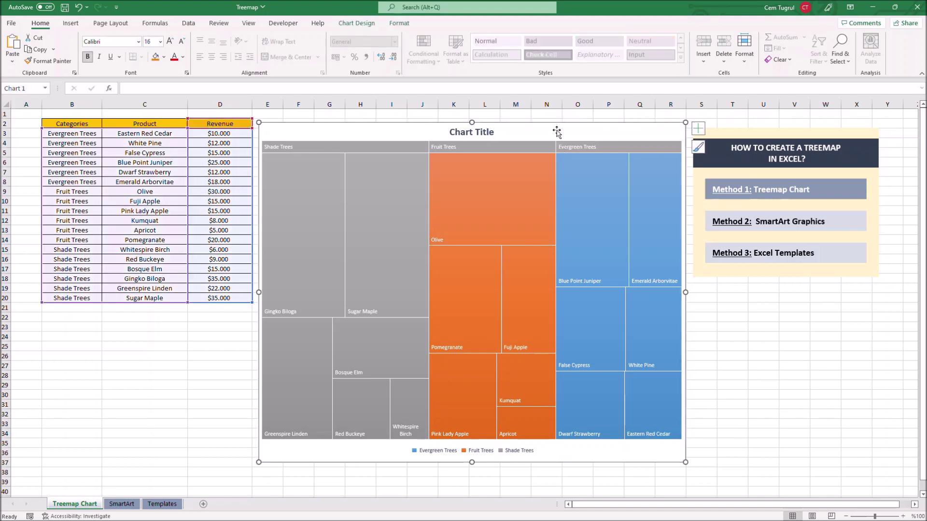
click(699, 147)
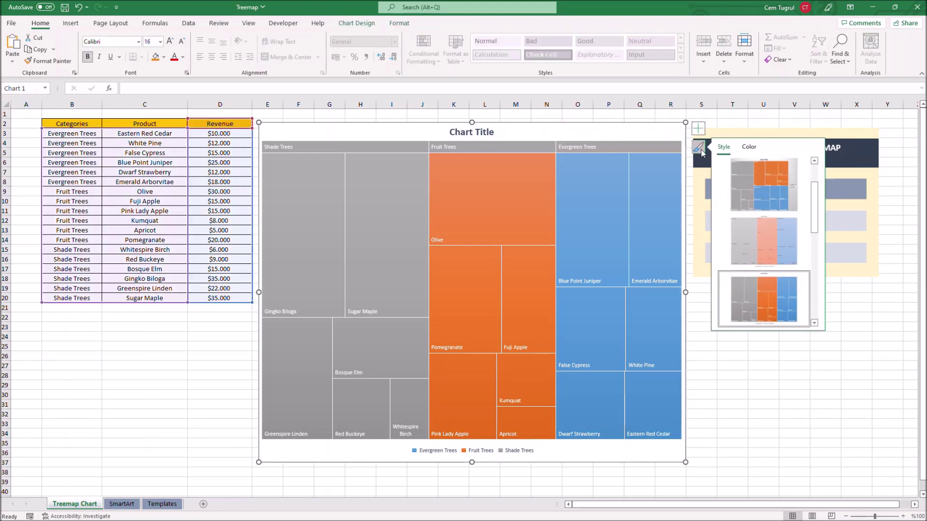
click(749, 146)
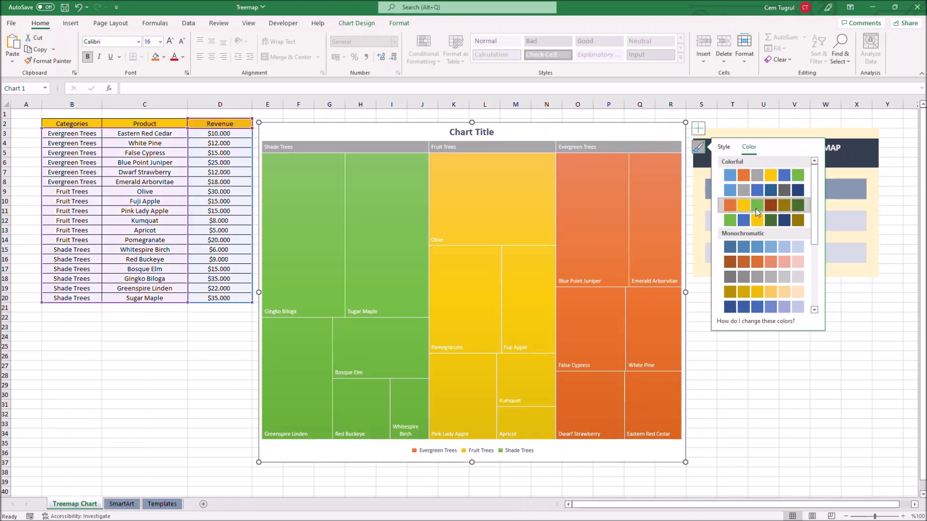
click(756, 209)
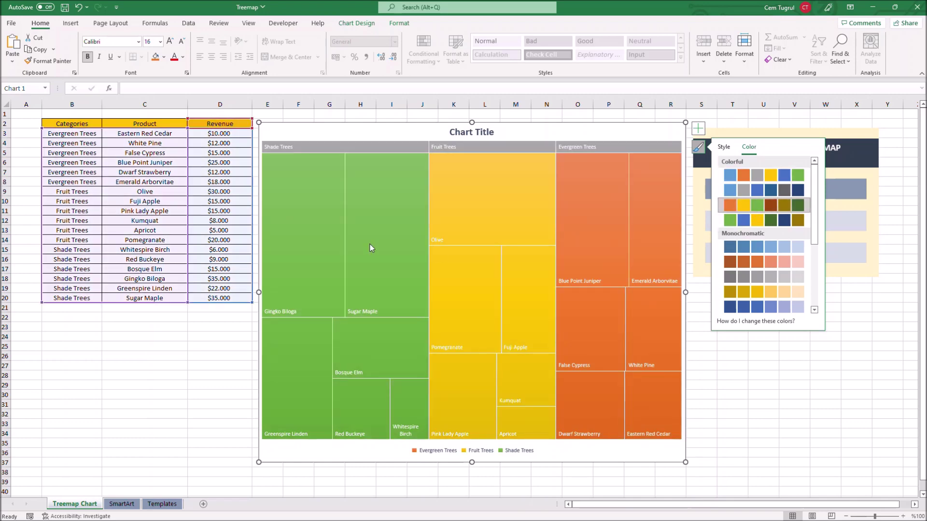
Turn on Value in the data label options so tiles read like 'Olive, $30.000'.
click(700, 129)
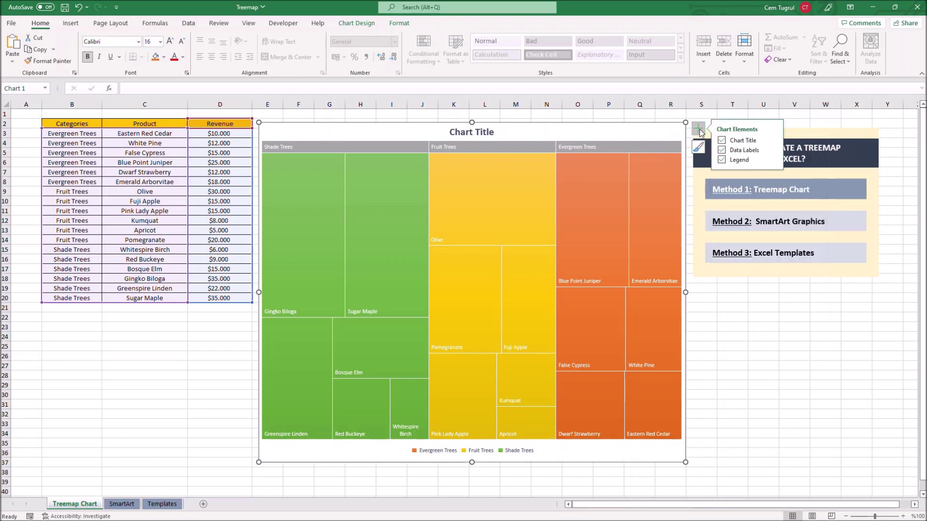
click(773, 150)
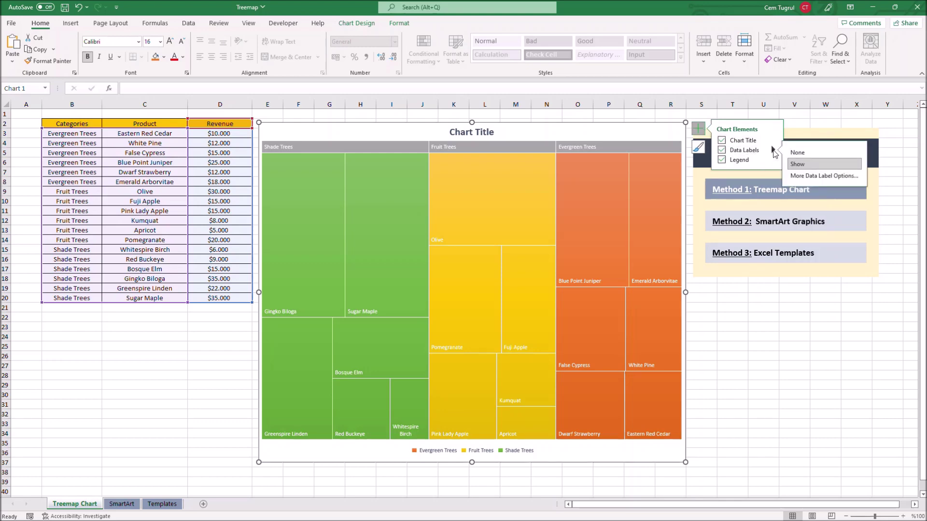
click(810, 177)
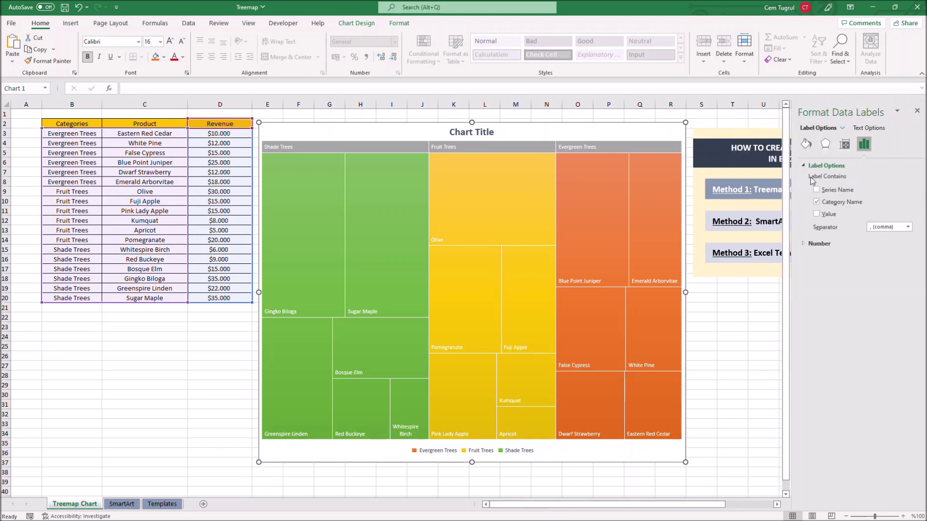
click(816, 215)
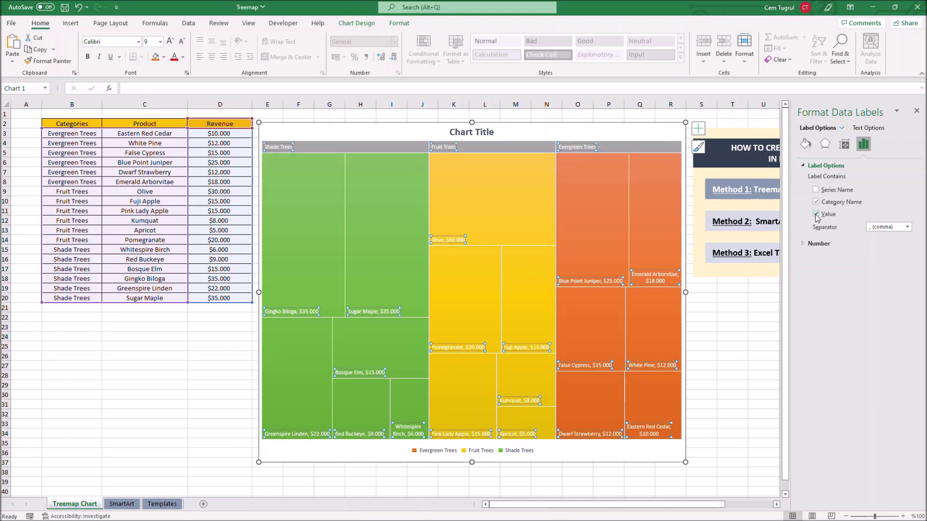
click(916, 111)
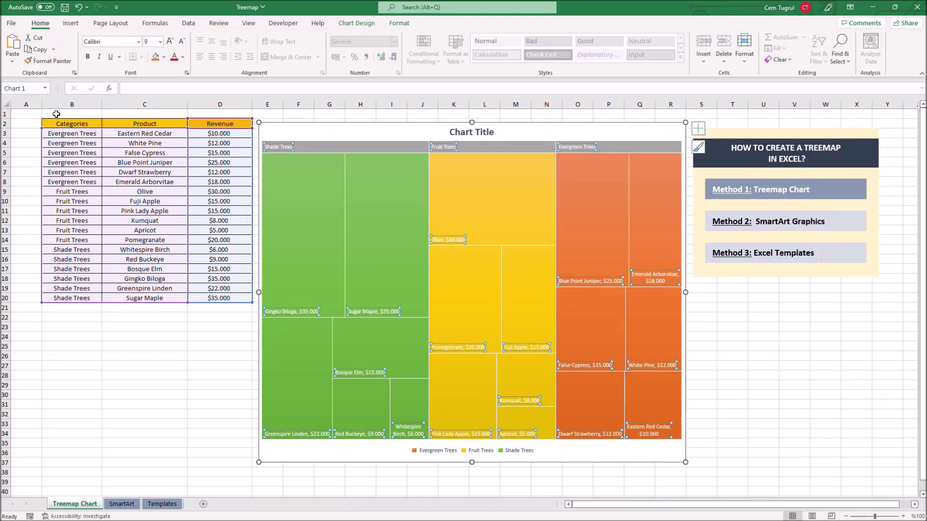
click(30, 116)
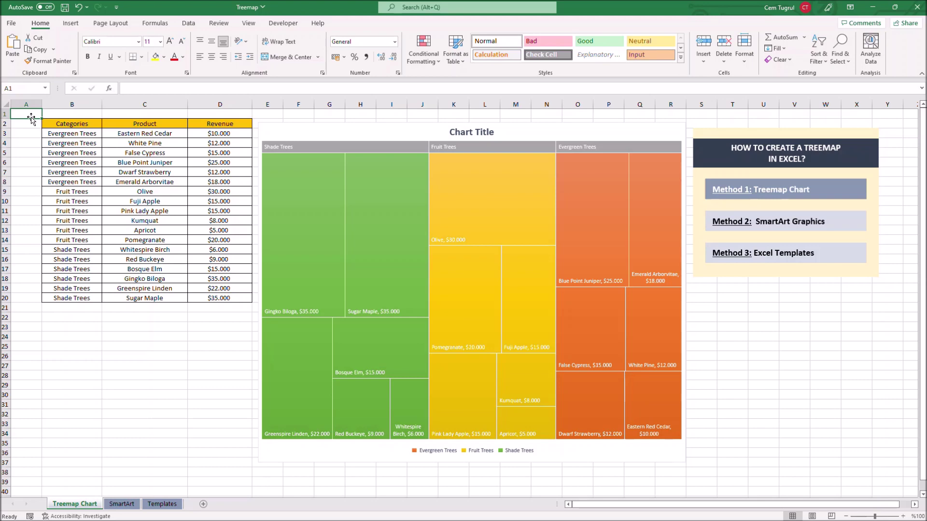
Follow the Method 2: SmartArt Graphics link, then return to the Treemap Chart sheet.
click(802, 228)
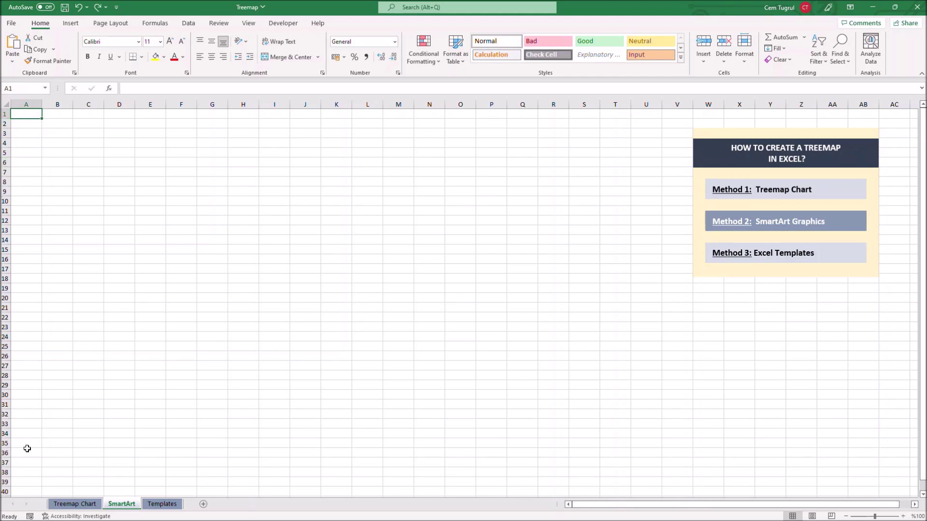
click(75, 505)
Copy B2:D20 to SmartArt cell B2 keeping source formatting, then narrow column A.
click(81, 125)
key(ctrl+a)
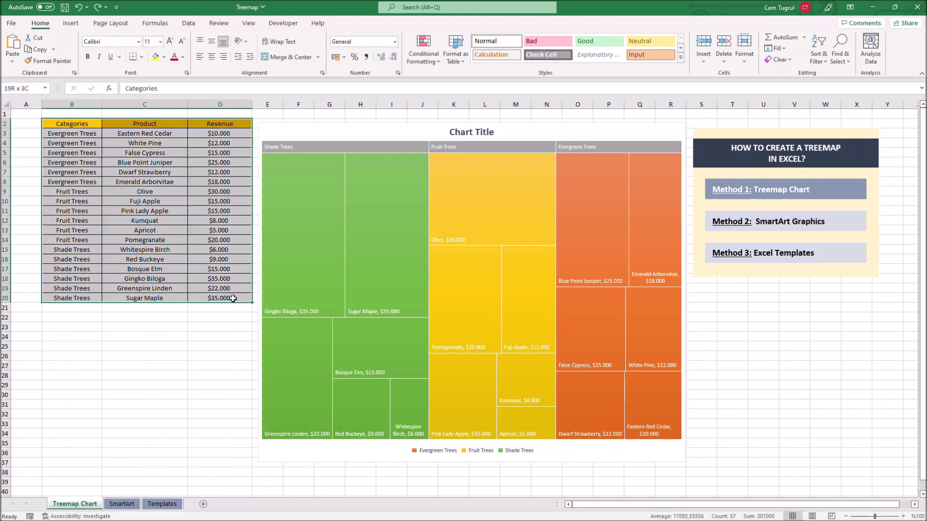
right_click(89, 125)
click(111, 143)
click(121, 505)
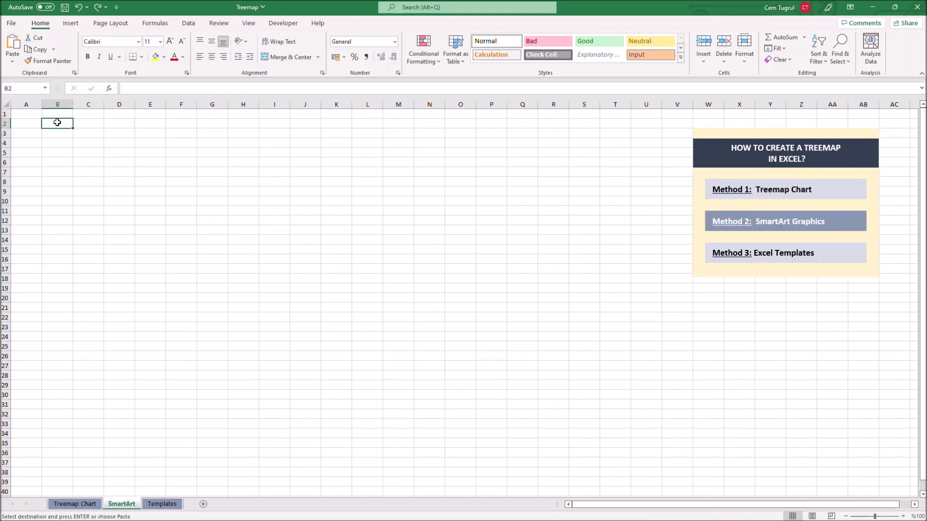
right_click(57, 122)
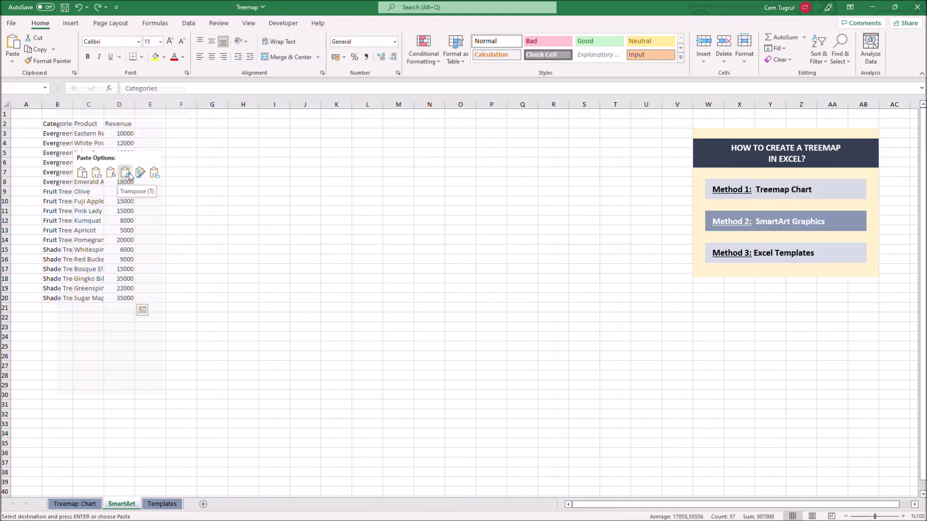
click(82, 173)
drag(42, 104, 18, 106)
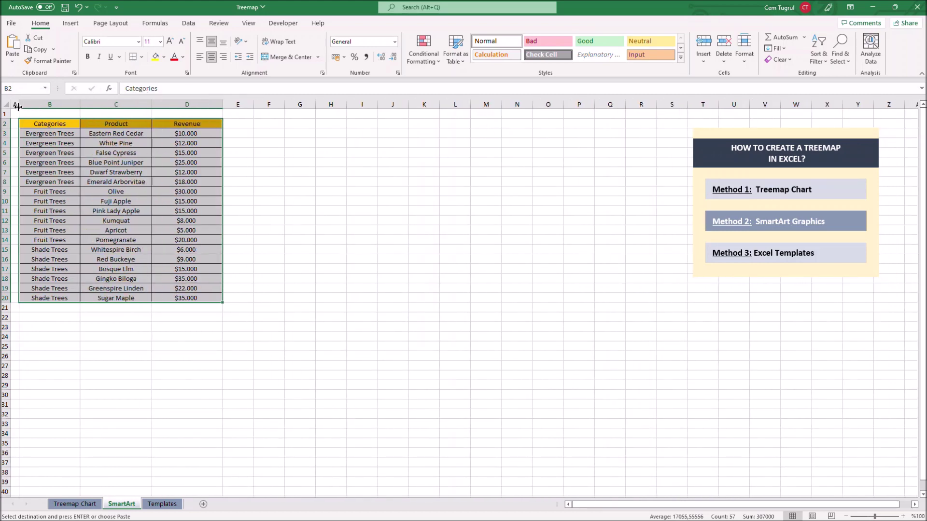
Insert a Table Hierarchy graphic from the SmartArt dialog's Hierarchy category.
click(70, 23)
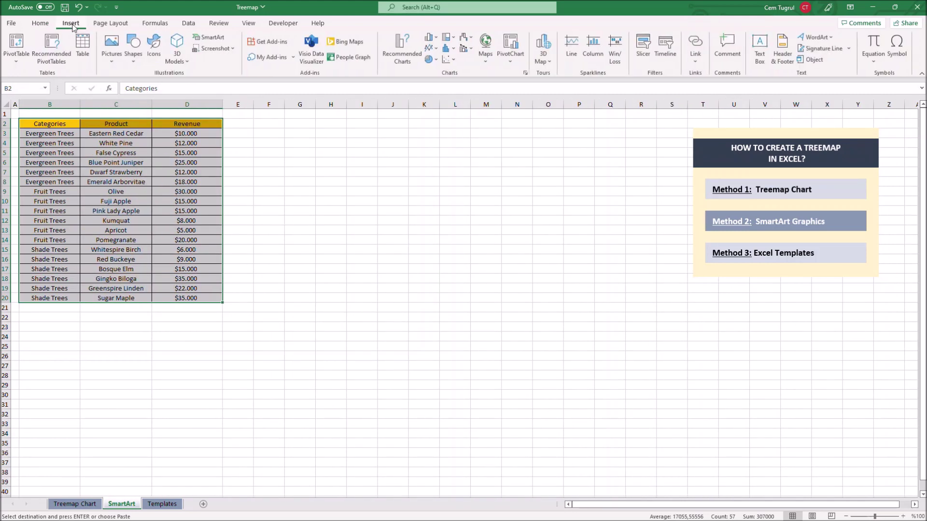
click(211, 38)
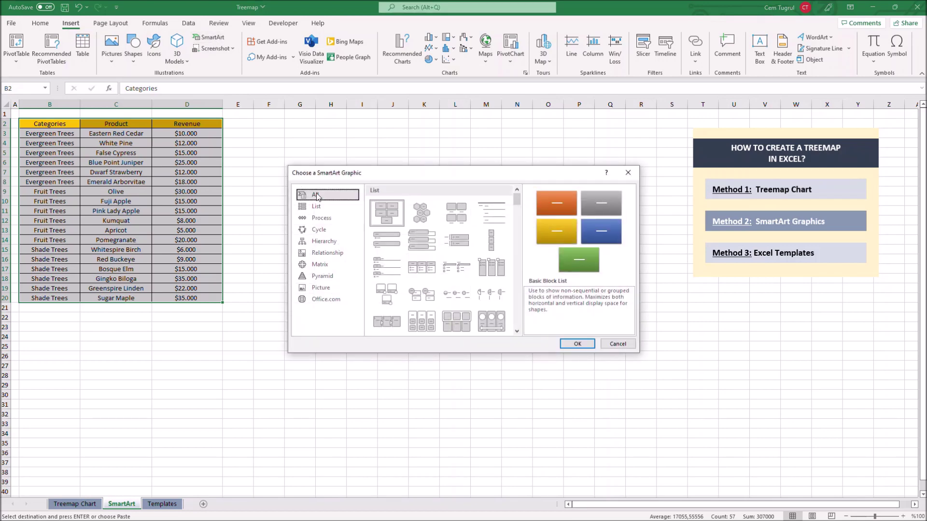
click(336, 241)
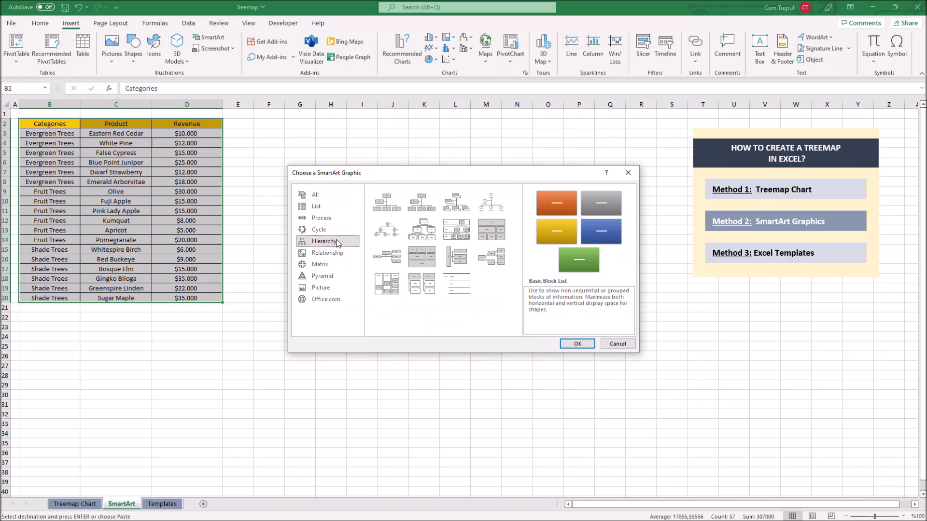
click(491, 229)
click(577, 344)
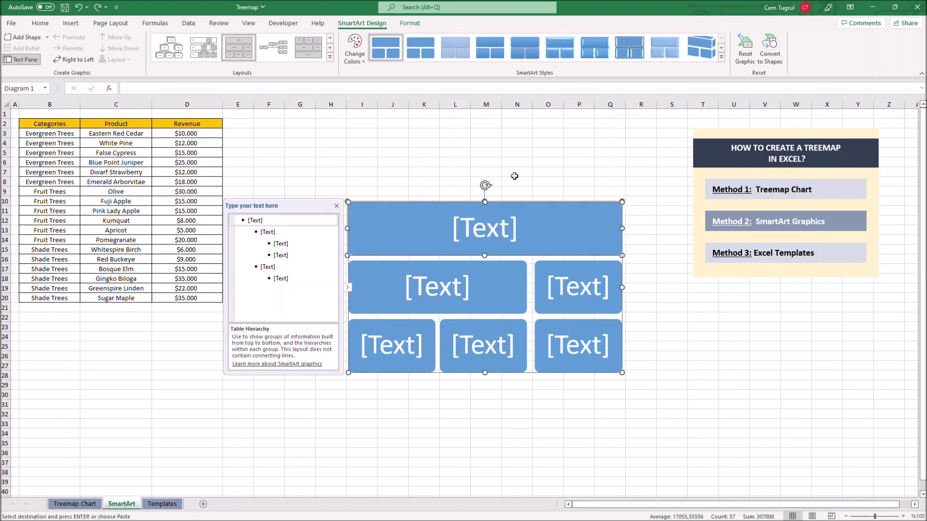
Move the diagram down beside the table and paste copies to form the three-diagram block.
drag(500, 202, 463, 281)
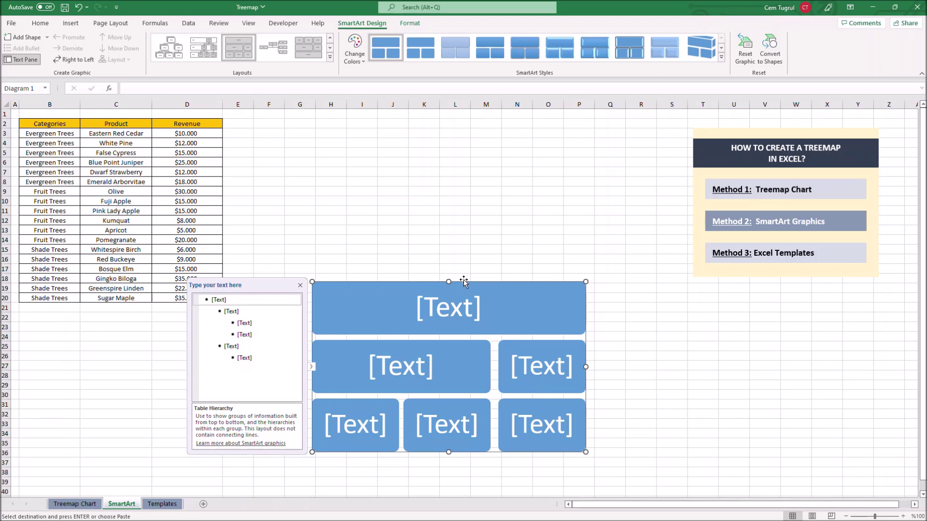
click(15, 113)
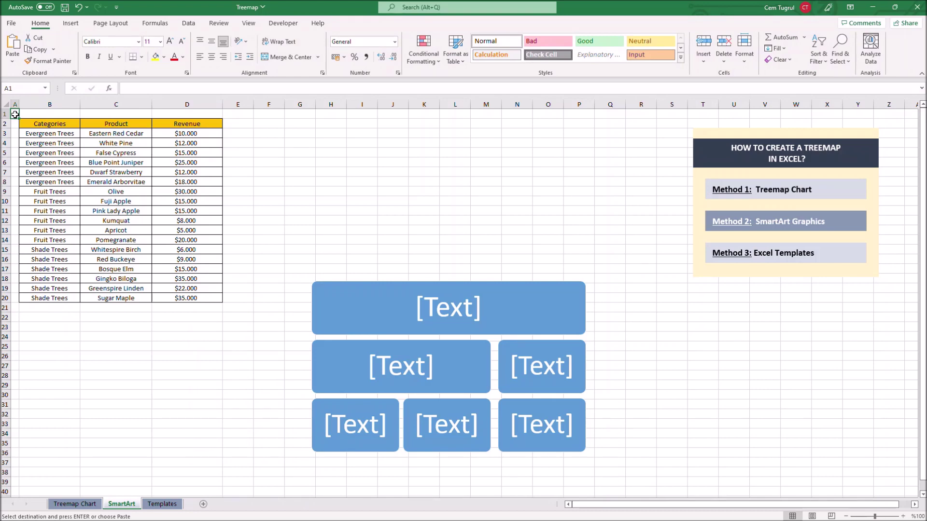
key(ctrl+v)
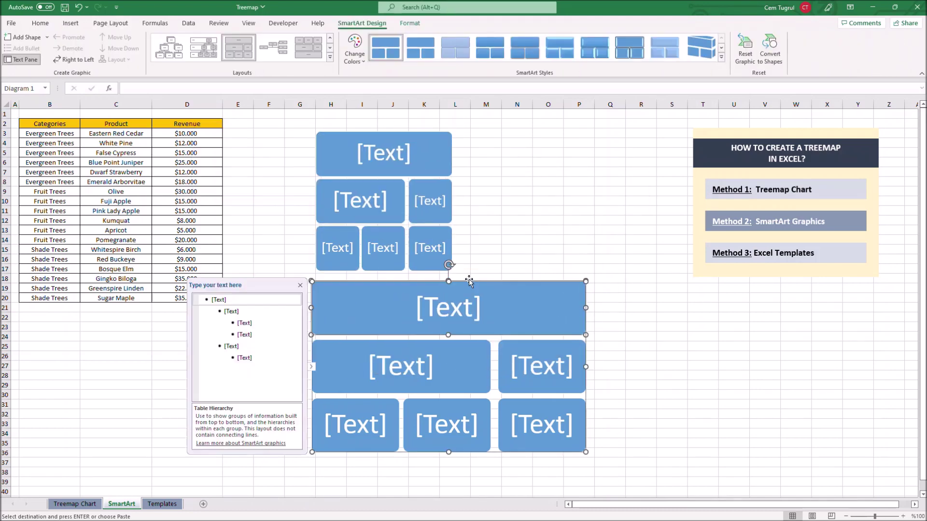
key(Escape)
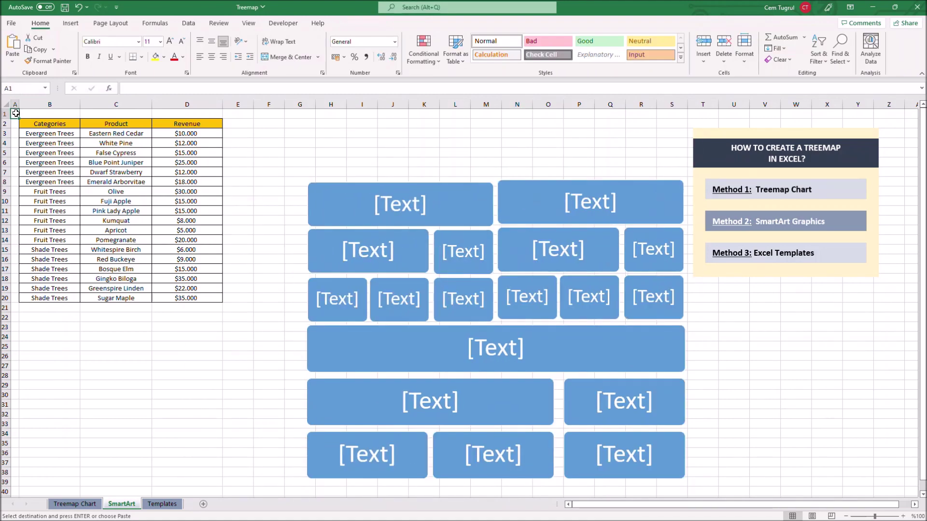
click(15, 113)
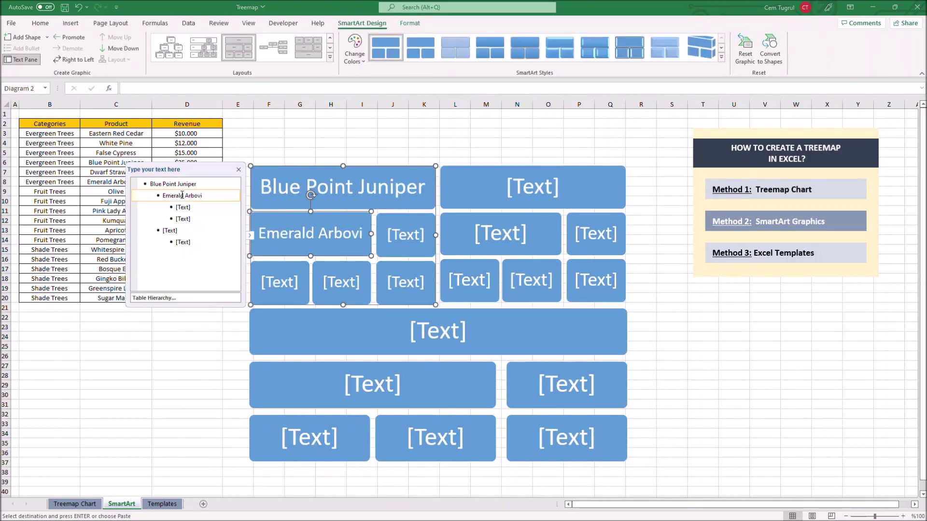
Enter Gingko Biloba, Sugar Maple, Greenspire Linden, Bosque Elm, Red Buckeye and Whitespire Birch into a diagram.
click(169, 327)
text(Gingko Biloba)
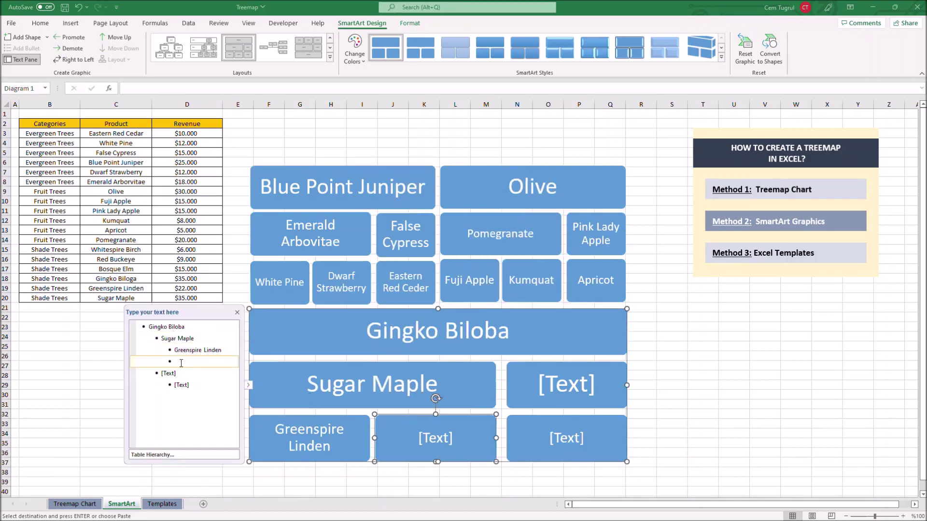
text(Sugar MapleGreenspire LindenBosque ElmRed BuckeyeWhitespire Birch)
click(15, 114)
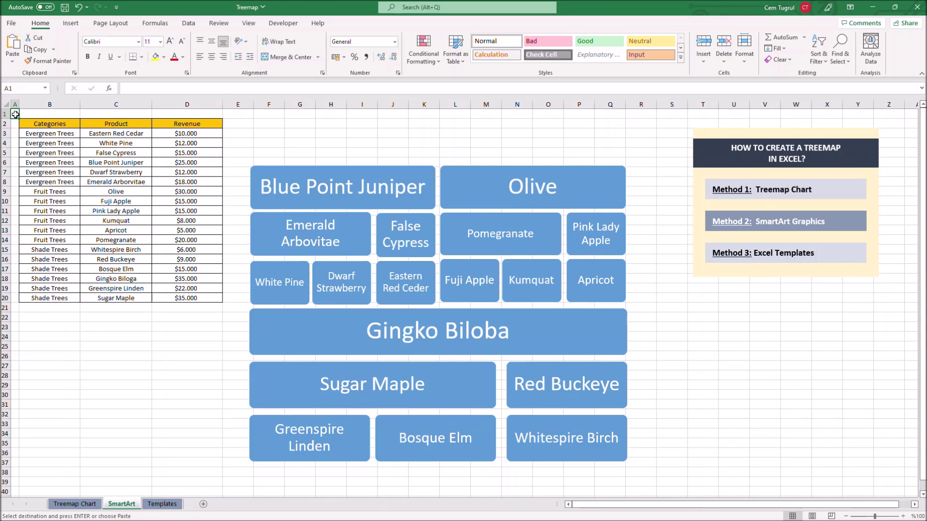
Color the Olive fruit-tree diagram yellow with Colored Fill Accent 4.
click(532, 186)
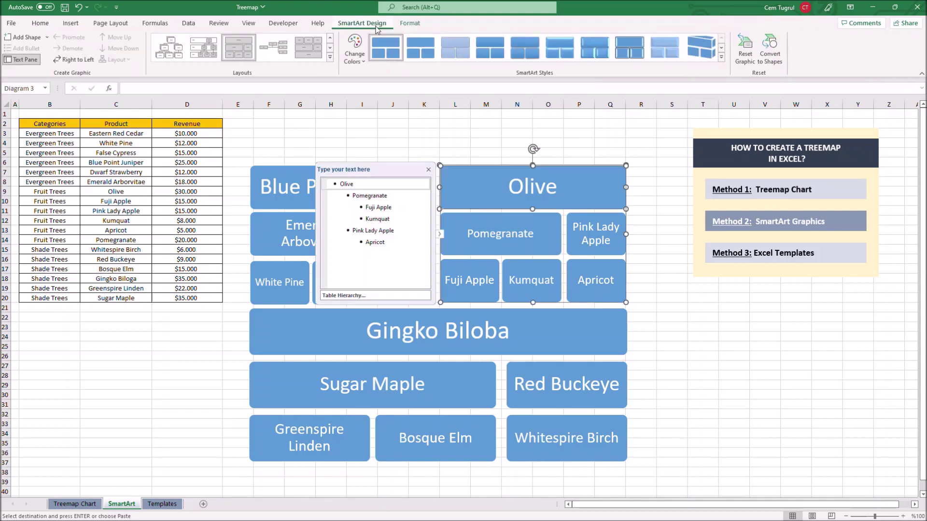
click(355, 51)
scroll(396, 193, down, 2)
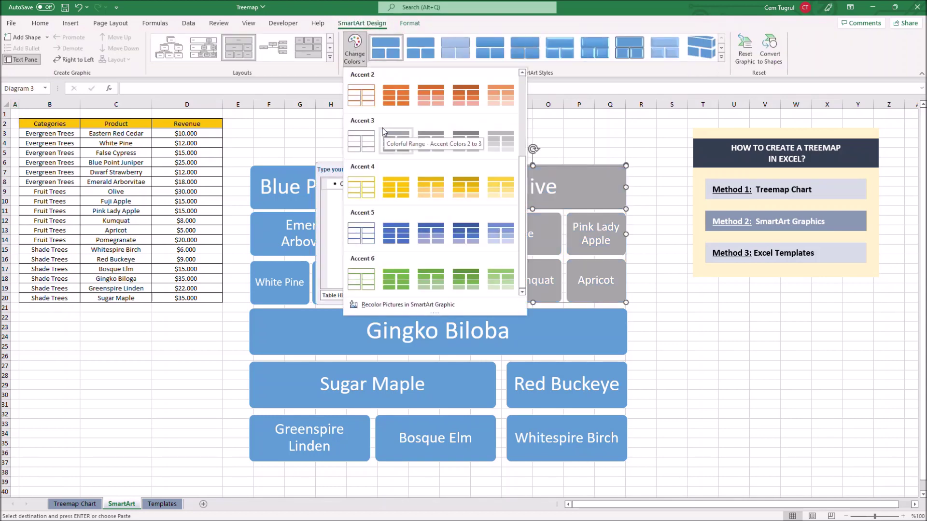
click(396, 191)
Color the Gingko Biloba shade-tree diagram orange with Colored Fill Accent 2.
click(526, 340)
click(355, 50)
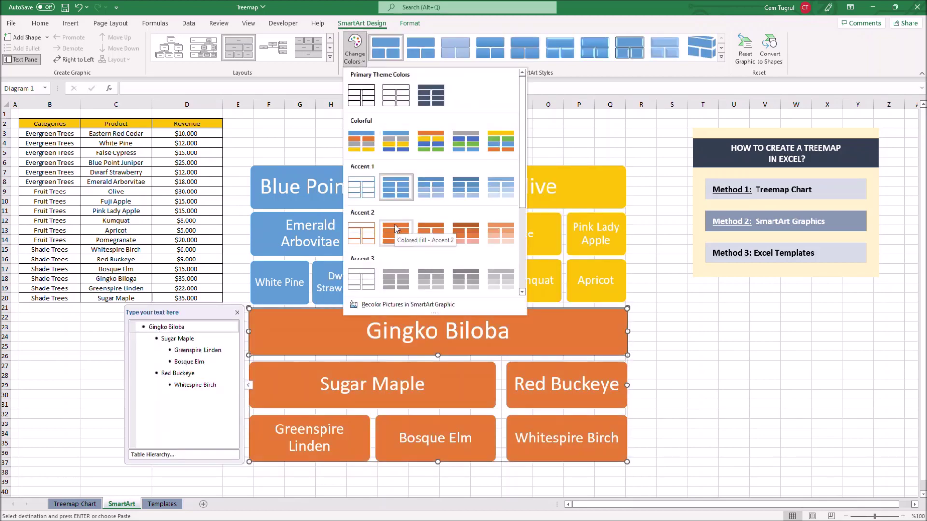
click(396, 234)
click(18, 115)
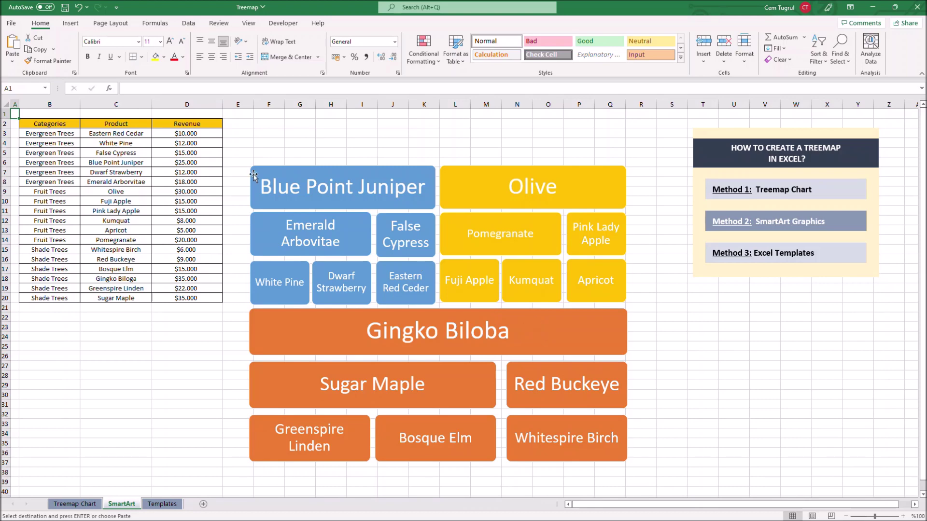
click(556, 343)
Stretch Gingko Biloba to full width, widen Emerald Arbovitae to one line, then view the Templates sheet.
drag(557, 343, 627, 333)
click(310, 234)
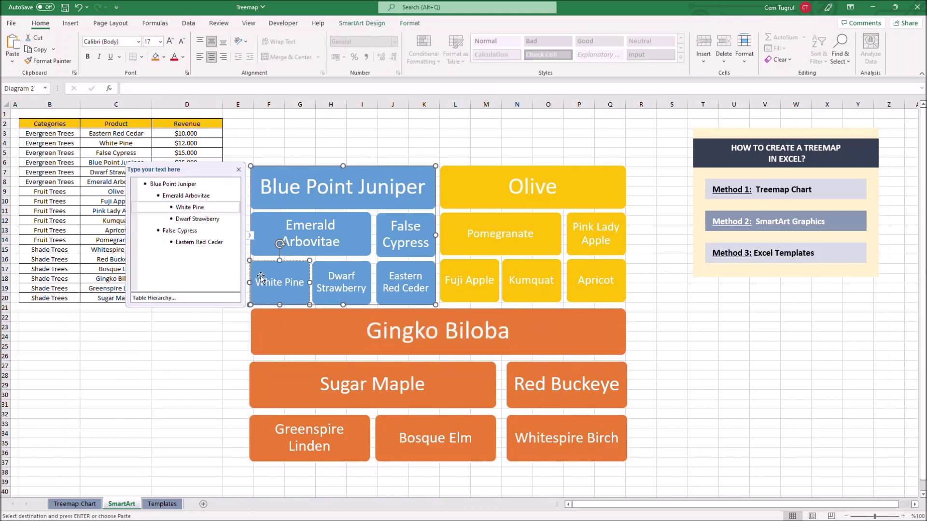
mouse_move(371, 234)
mouse_down()
mouse_move(368, 213)
mouse_move(371, 234)
mouse_up()
click(17, 113)
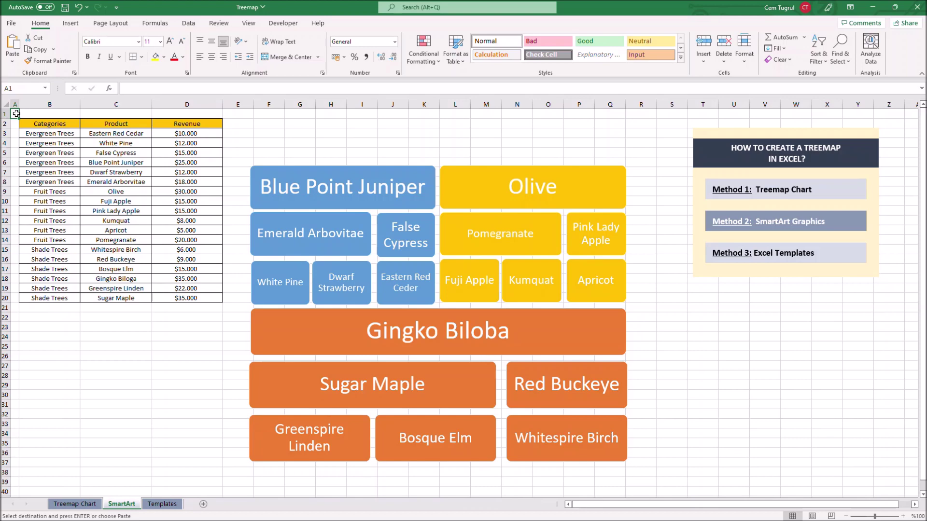
click(816, 254)
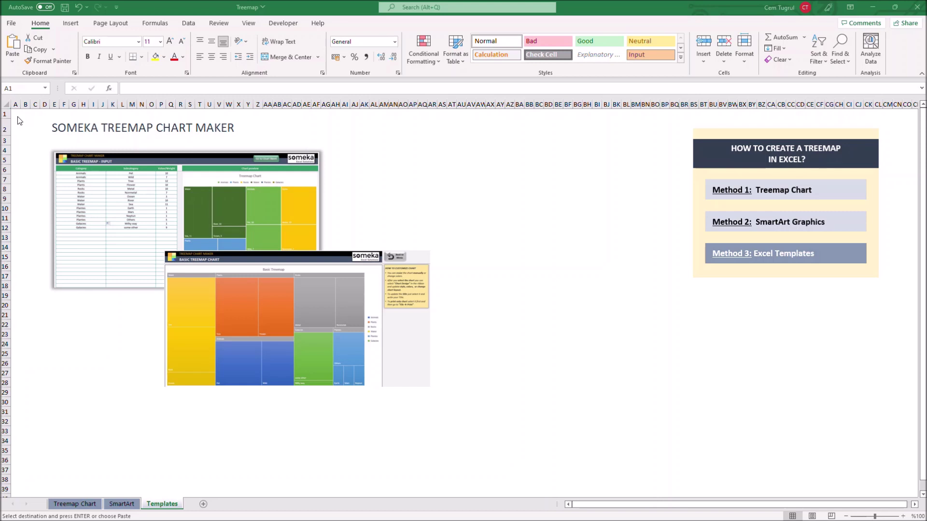
Launch Chrome and go to the someka.net home page.
key(super)
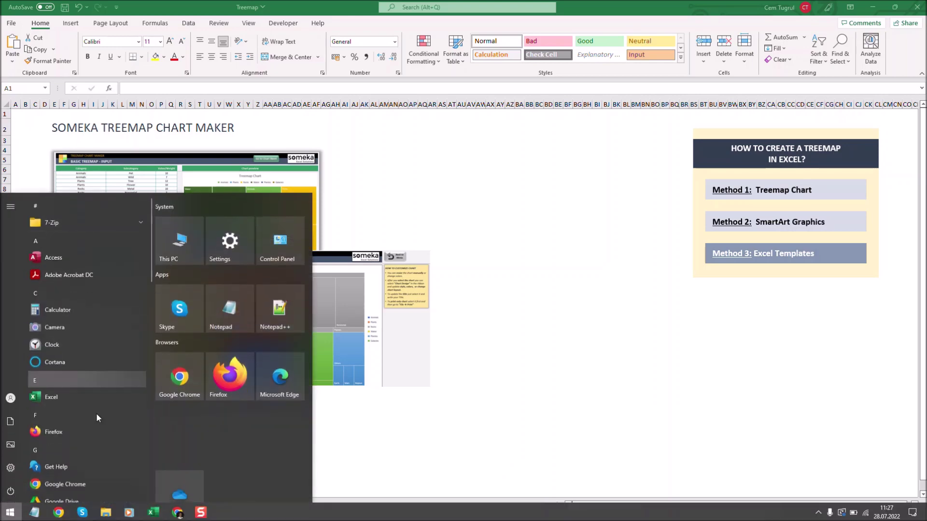
click(174, 514)
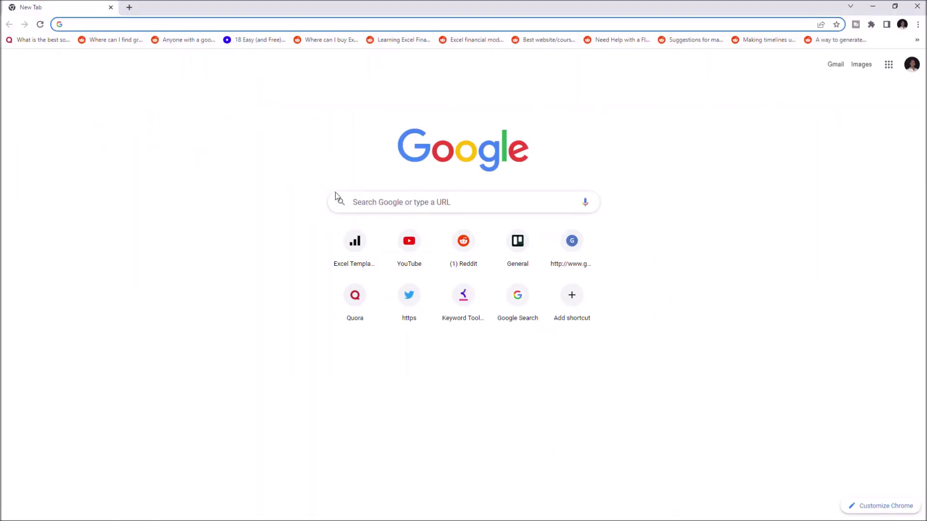
text(someka.net)
key(Return)
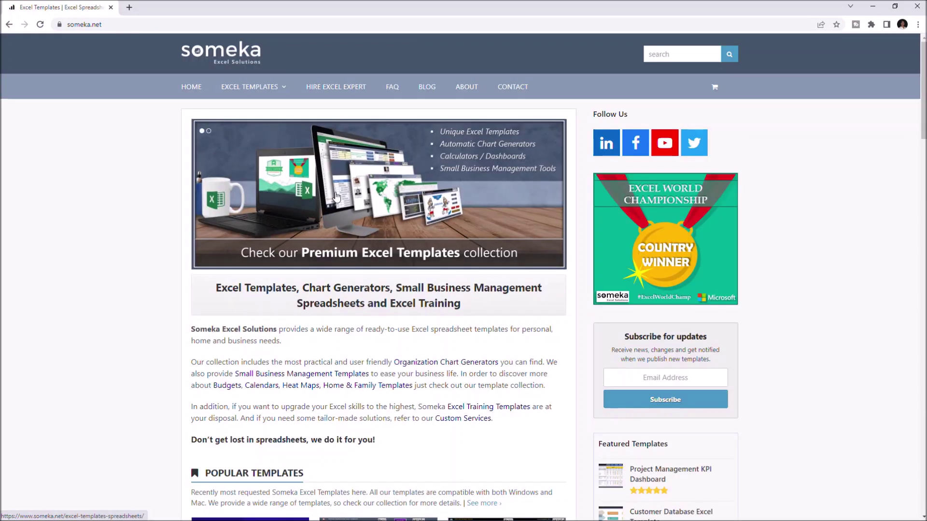
Search the Someka site for 'treemap'.
click(654, 55)
text(treemap)
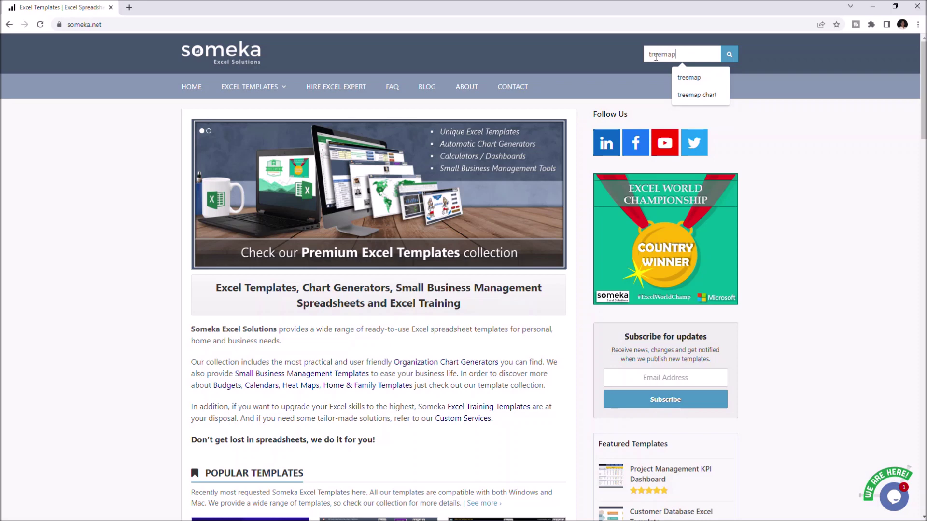
key(Return)
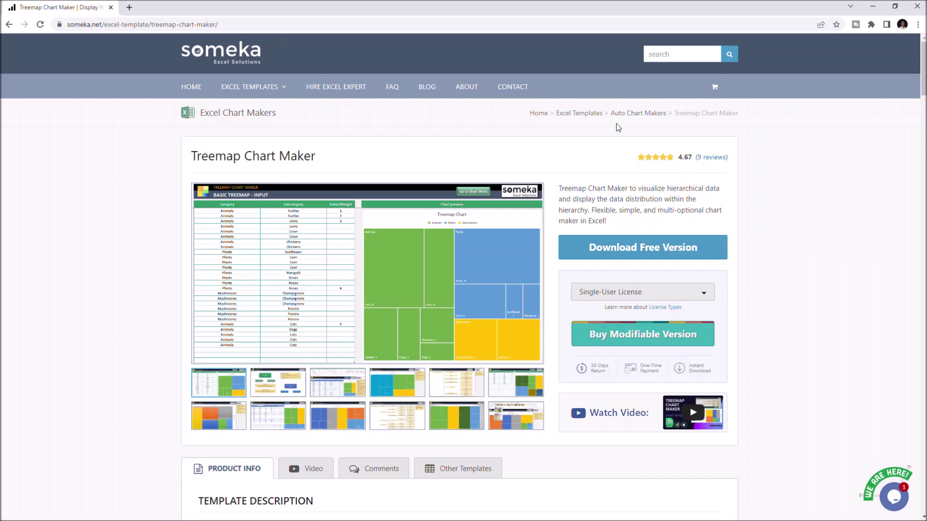
Browse the Treemap Chart Maker preview images through Basic Treemap Chart, then choose Download Free Version.
click(536, 213)
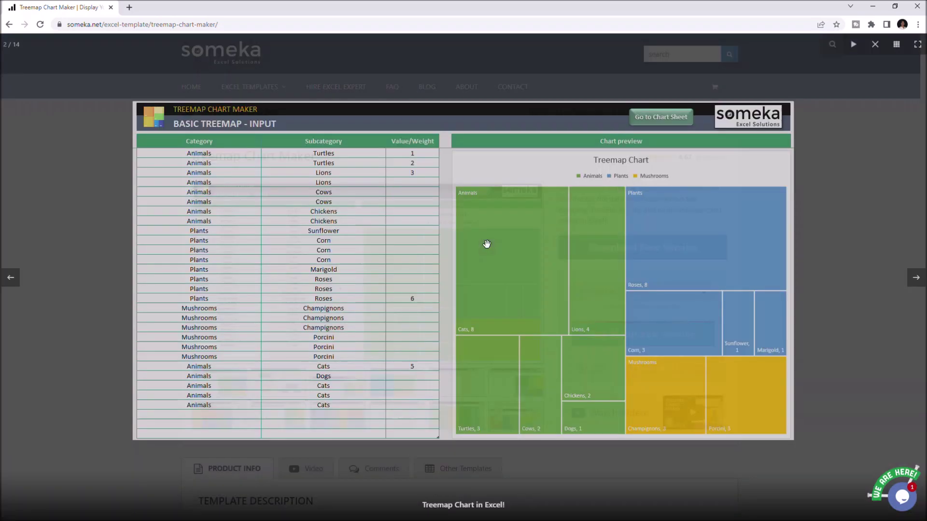
click(918, 278)
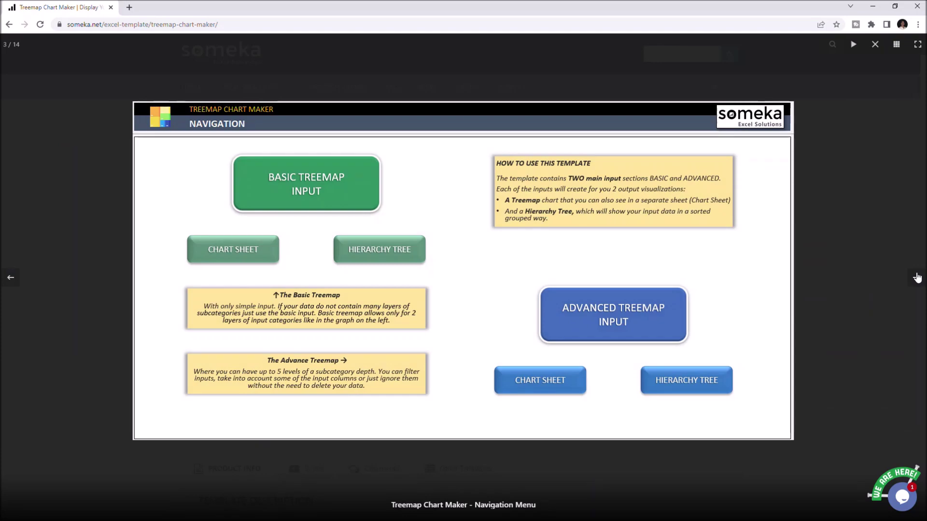
click(917, 278)
click(914, 280)
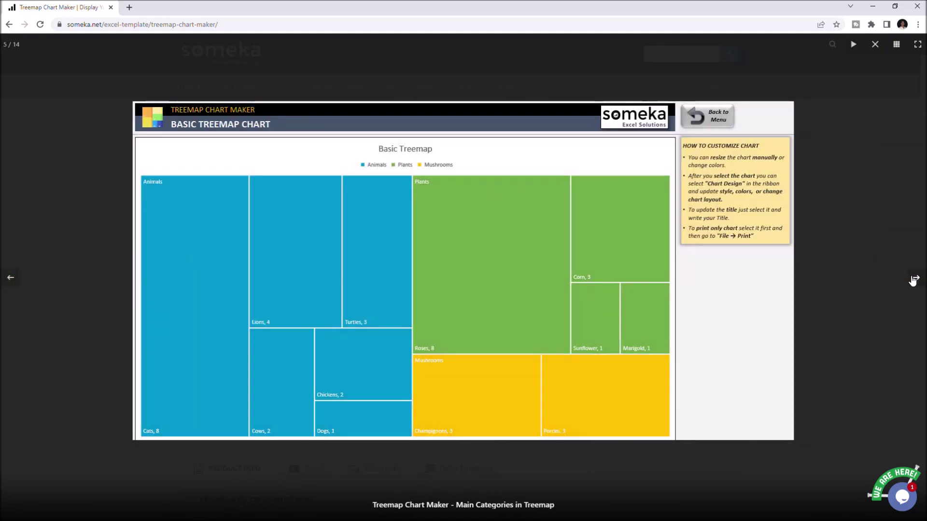
click(858, 183)
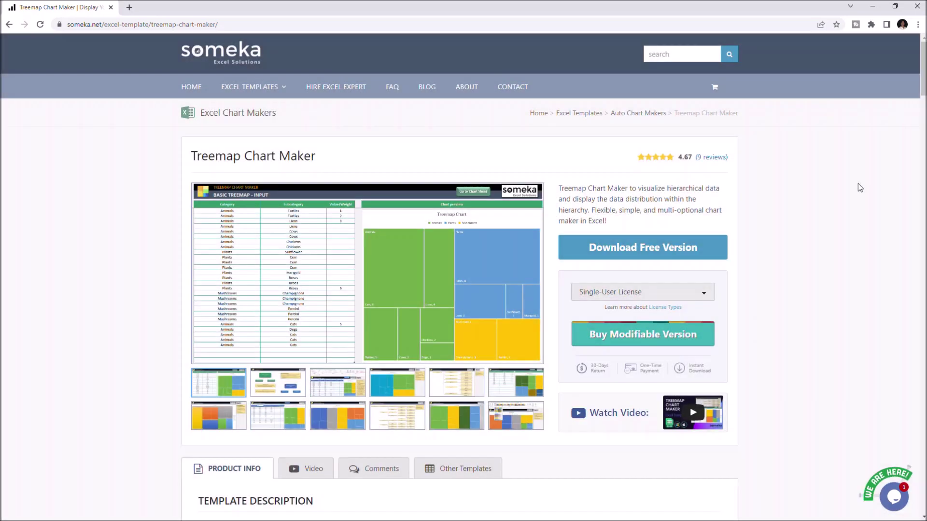
click(643, 249)
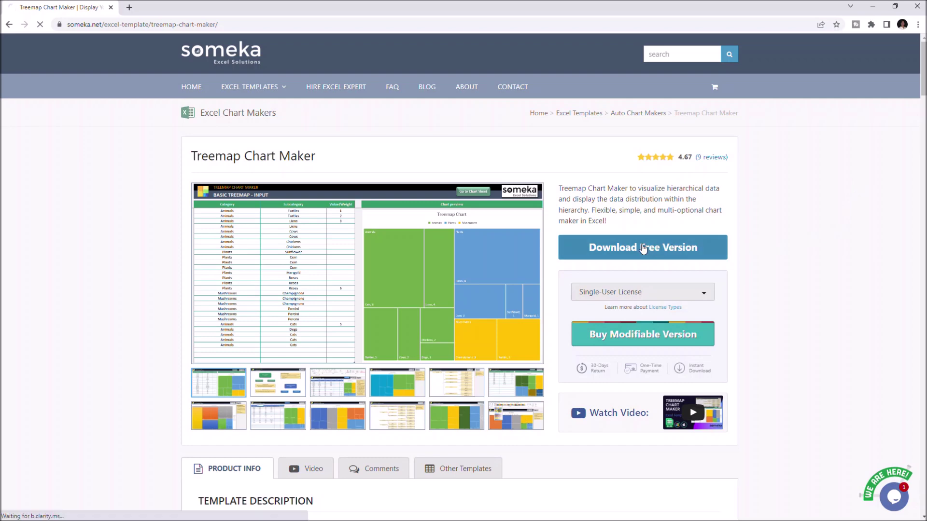